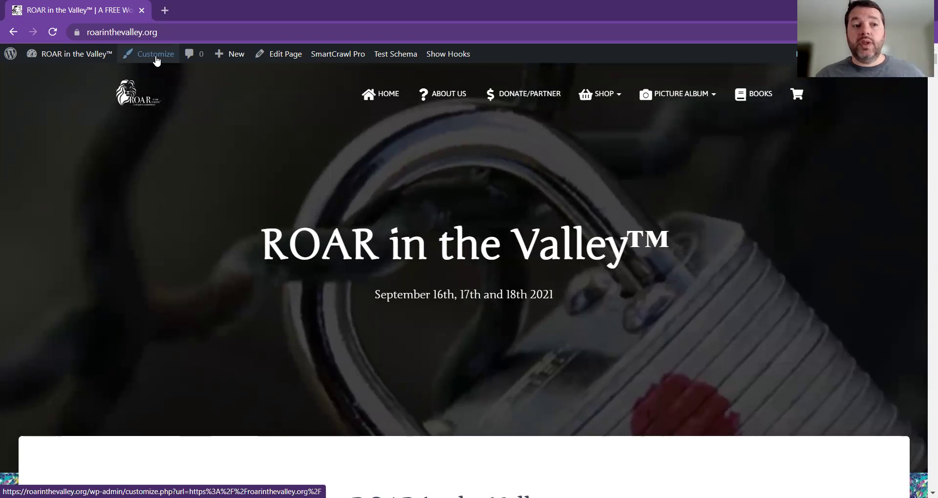
Open the site customizer's front page Big Title Section and expand its slide down to the title and subtitle settings
click(156, 58)
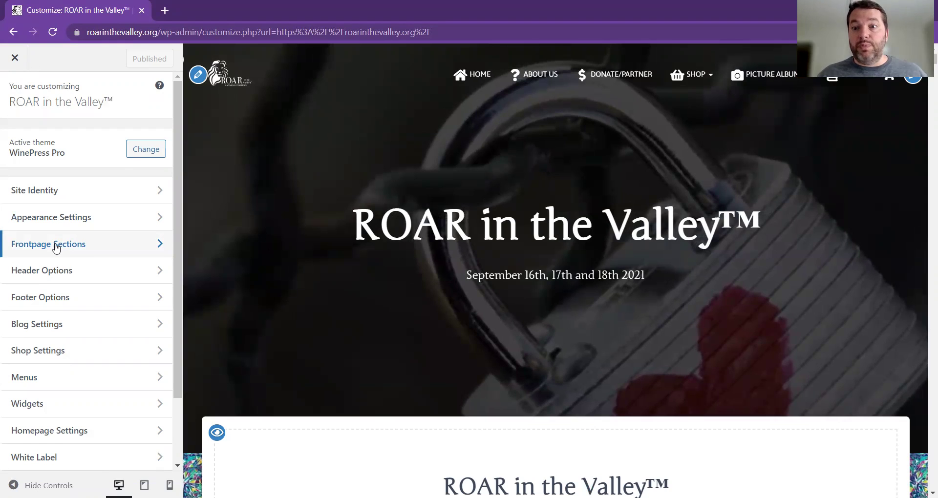
click(56, 245)
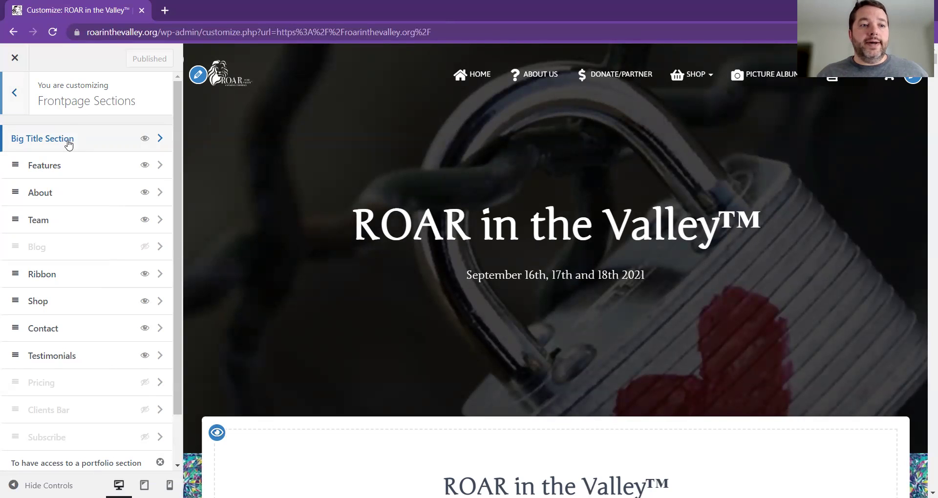
click(91, 144)
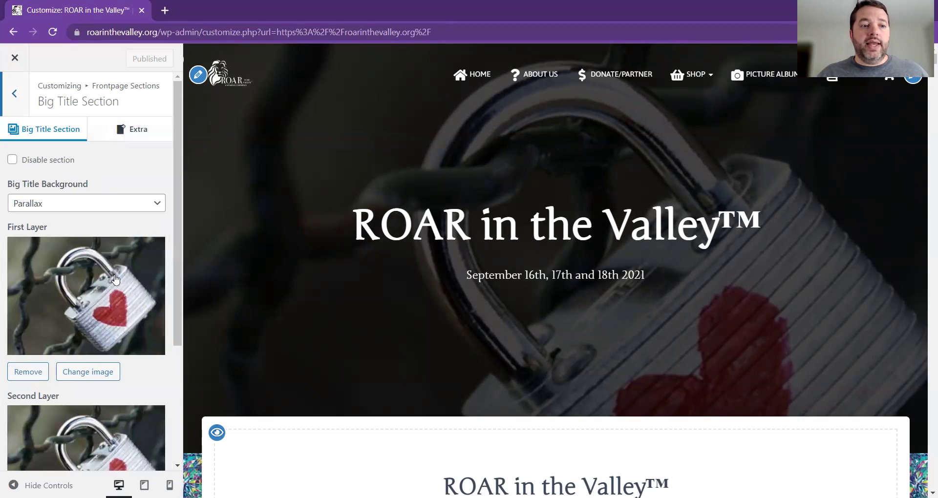
scroll(124, 299, down, 4)
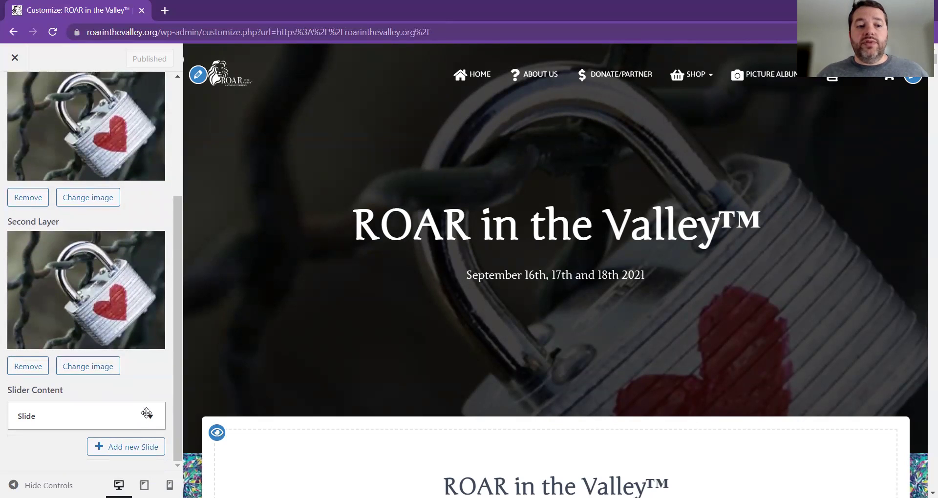
click(150, 416)
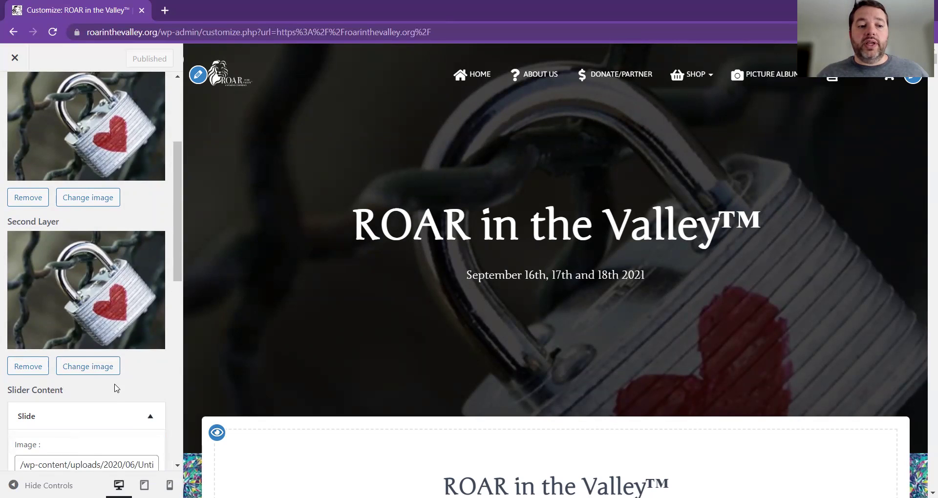
scroll(115, 385, down, 4)
scroll(117, 388, down, 5)
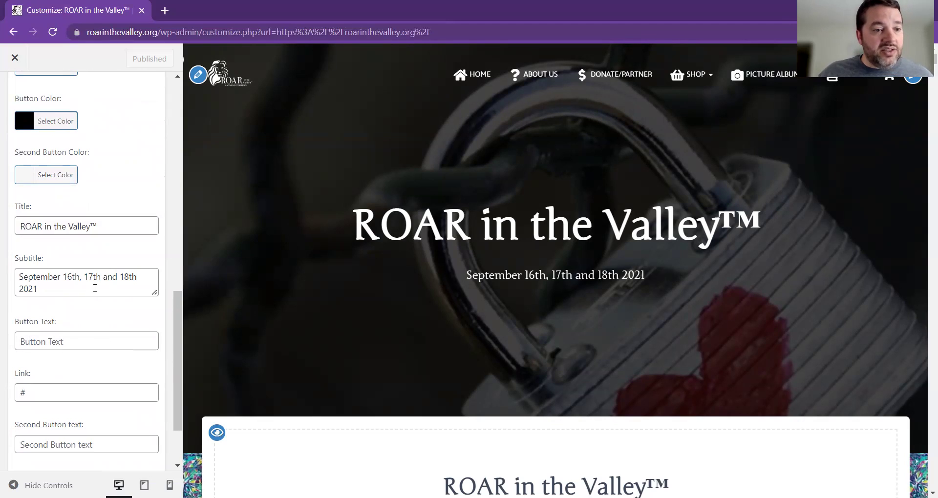
Change the slide's subtitle dates to "September 15th, 16th and 17th 2022"
drag(67, 277, 70, 278)
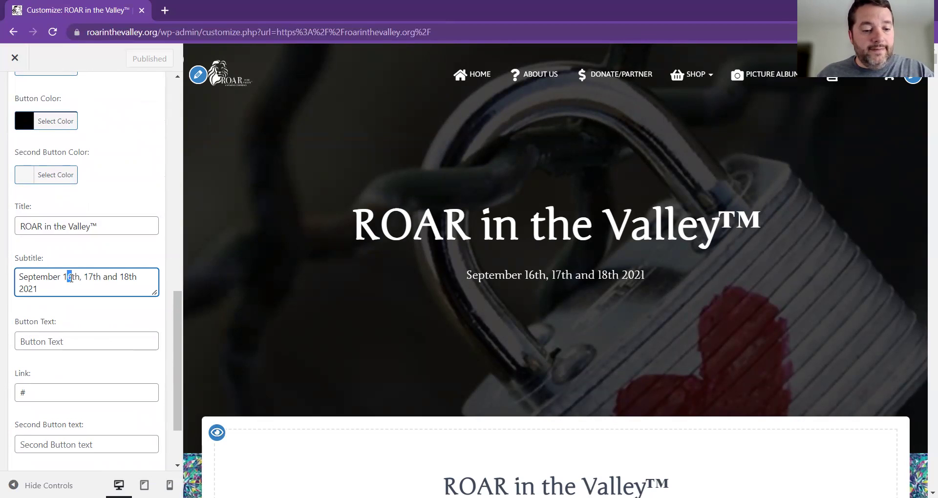
text(5)
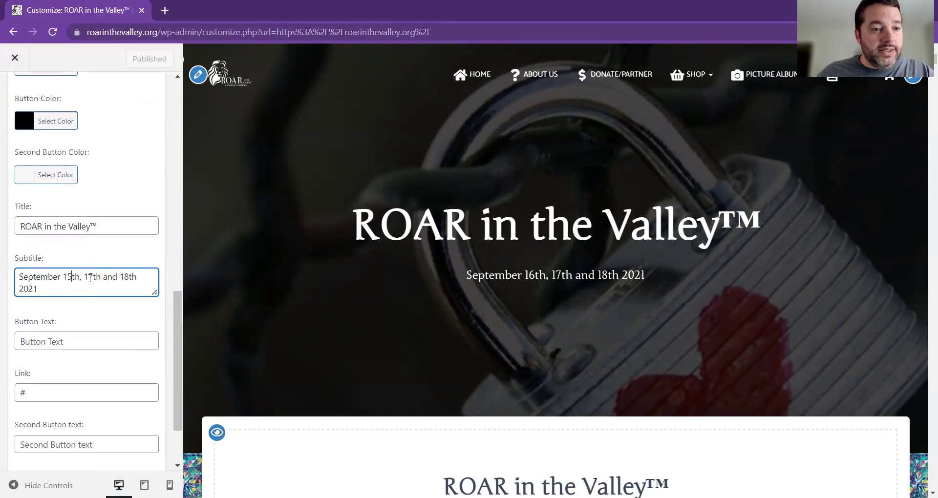
drag(92, 277, 124, 284)
text(6)
text(7)
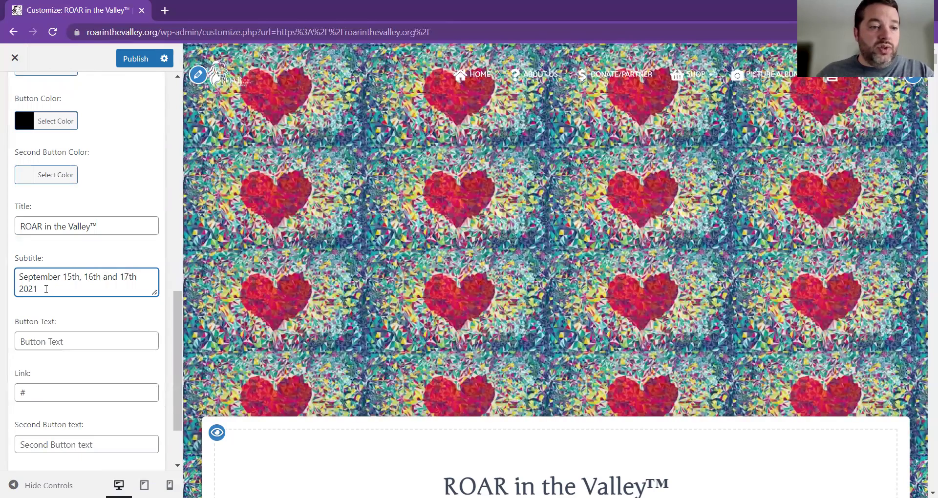
drag(38, 289, 33, 291)
text(2)
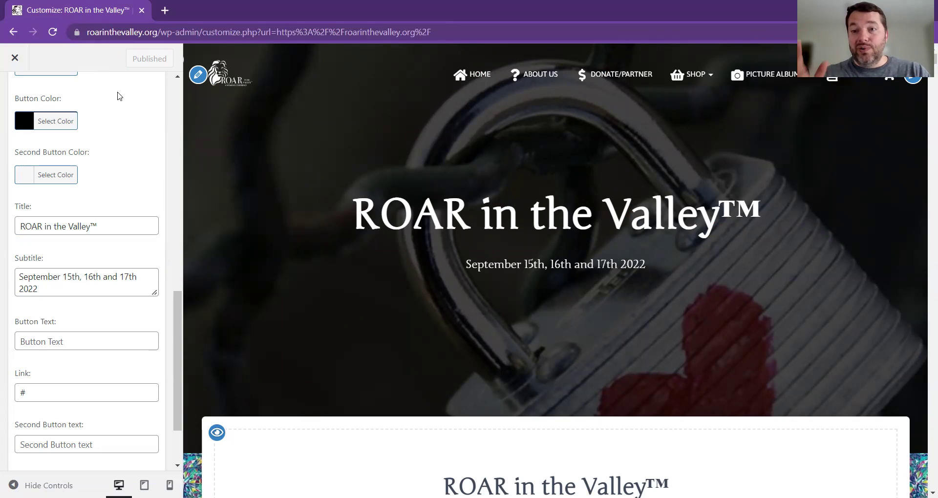
Switch from the Big Title Section to the front page's Features section and expand the first feature, Registration
scroll(396, 300, down, 5)
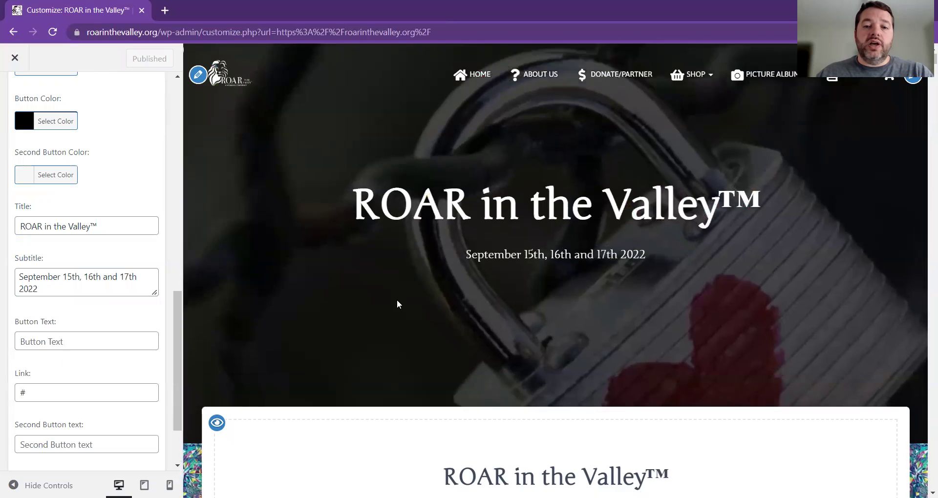
scroll(396, 304, down, 2)
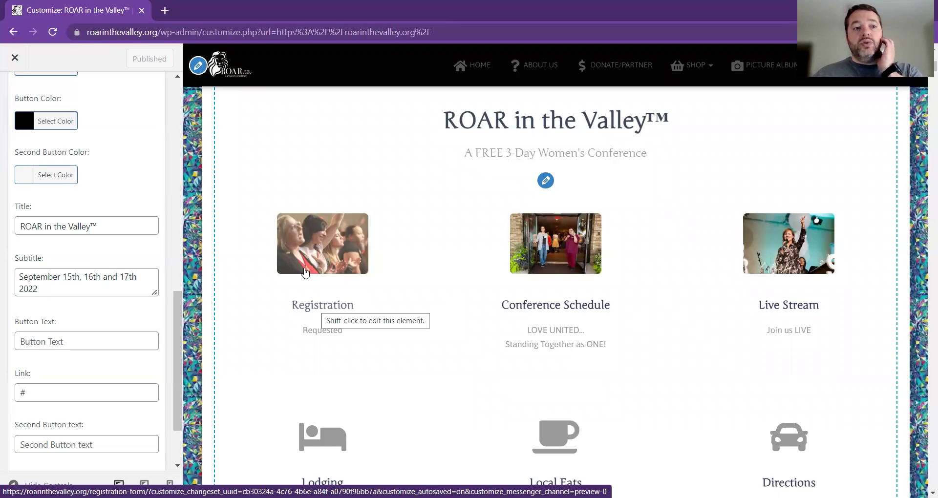
scroll(157, 198, up, 4)
scroll(157, 195, up, 5)
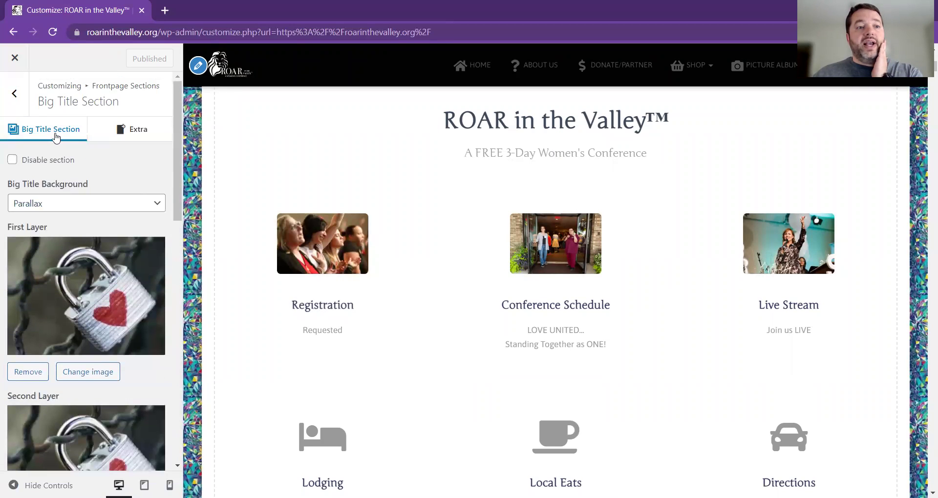
click(11, 94)
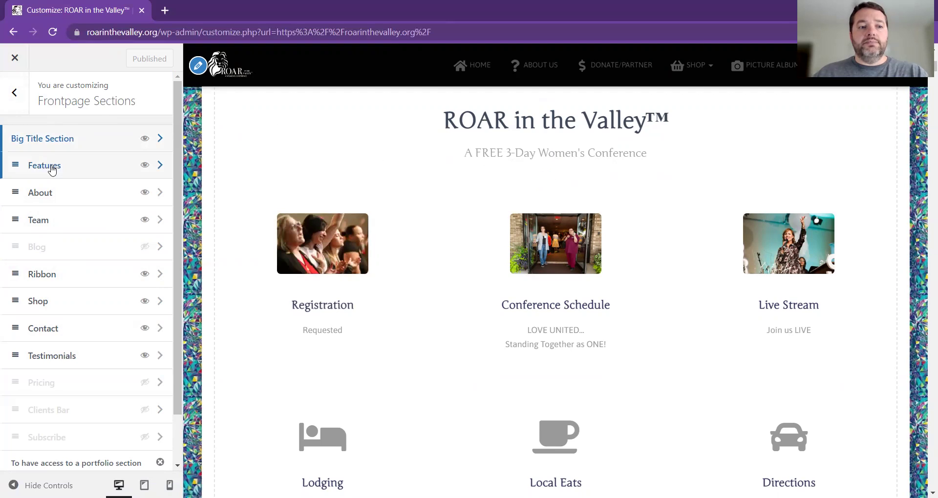
click(75, 167)
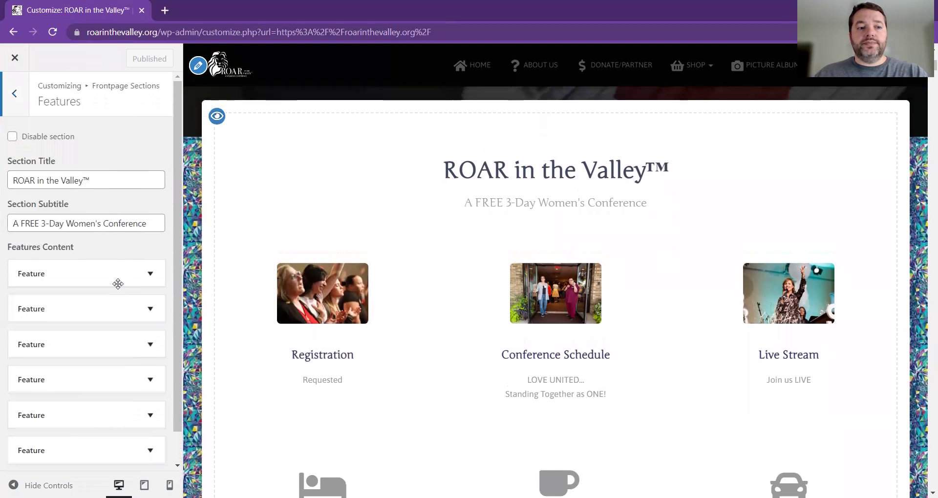
click(147, 271)
scroll(130, 277, down, 5)
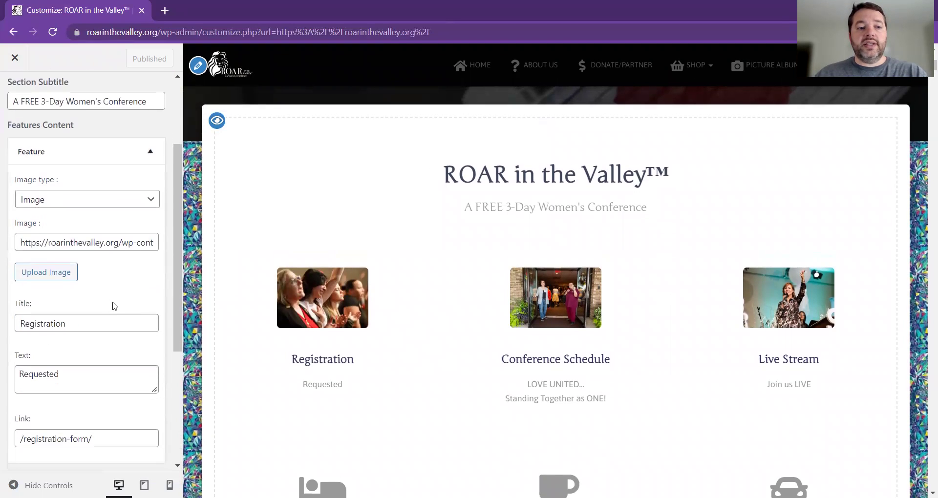
Replace the Registration feature's text with "Registration begins on July 1, 2022"
scroll(92, 205, up, 5)
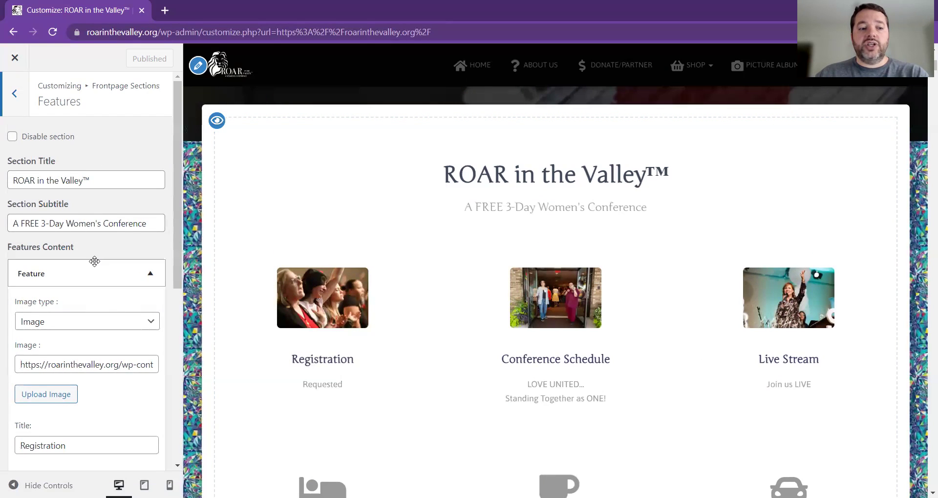
scroll(93, 266, down, 3)
scroll(91, 298, down, 2)
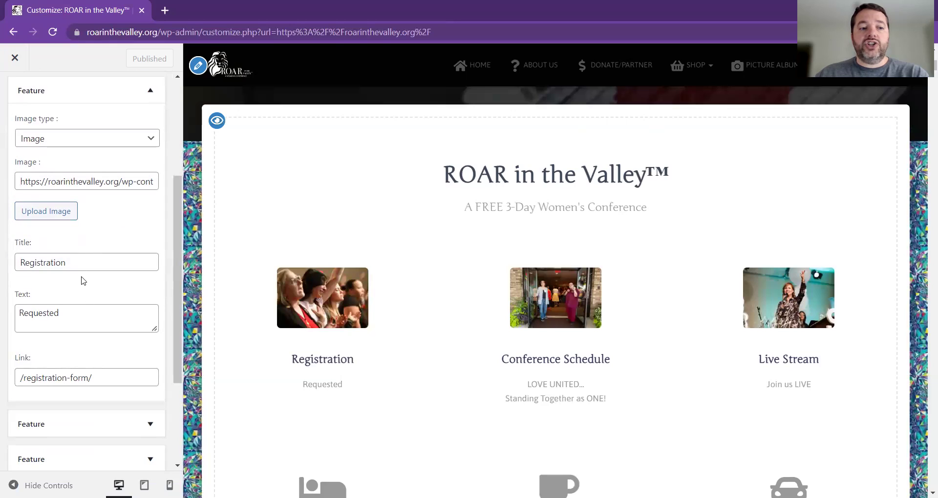
scroll(83, 307, down, 2)
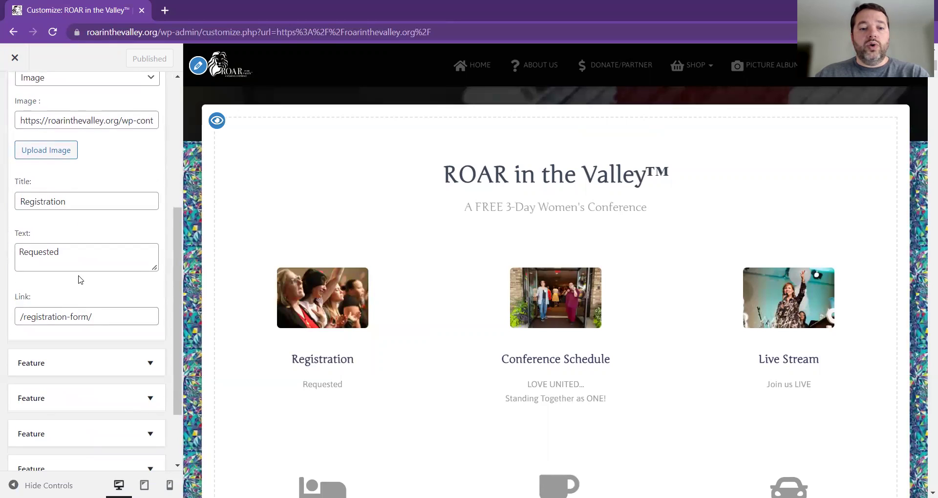
click(72, 251)
double_click(73, 251)
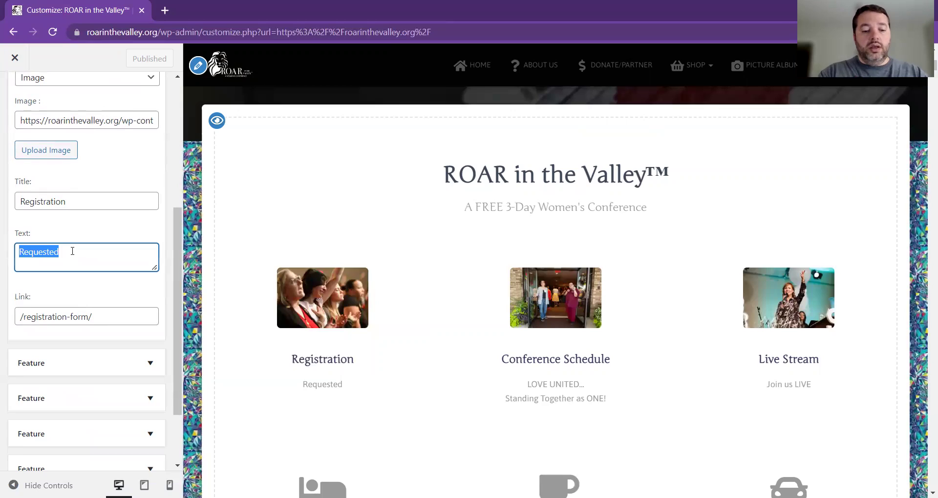
text(Ewgistration begins o)
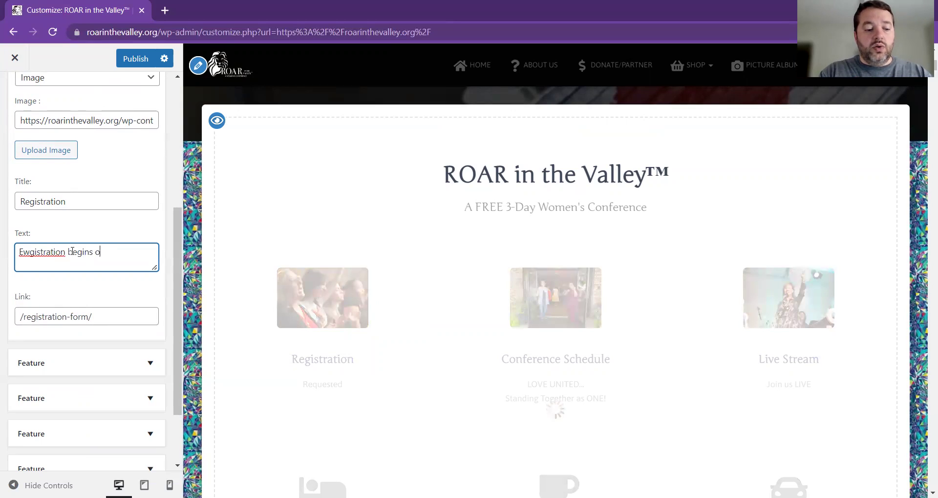
text(n )
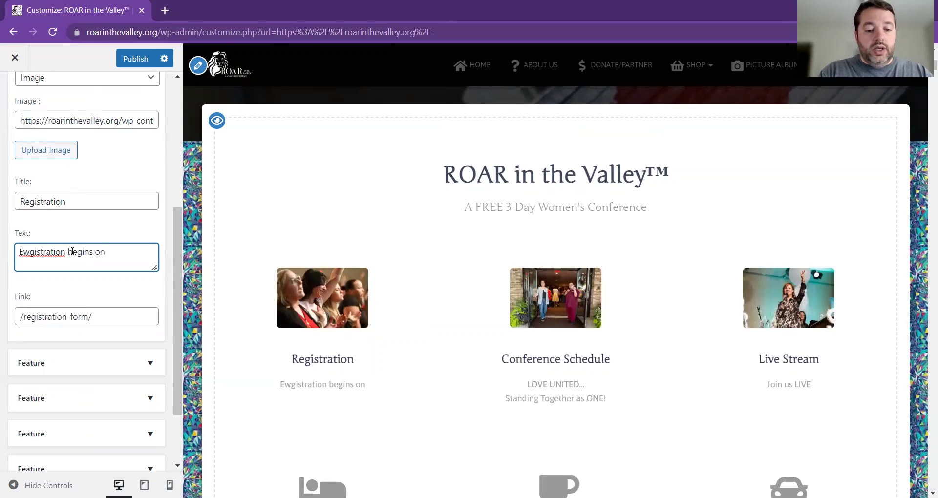
text(July)
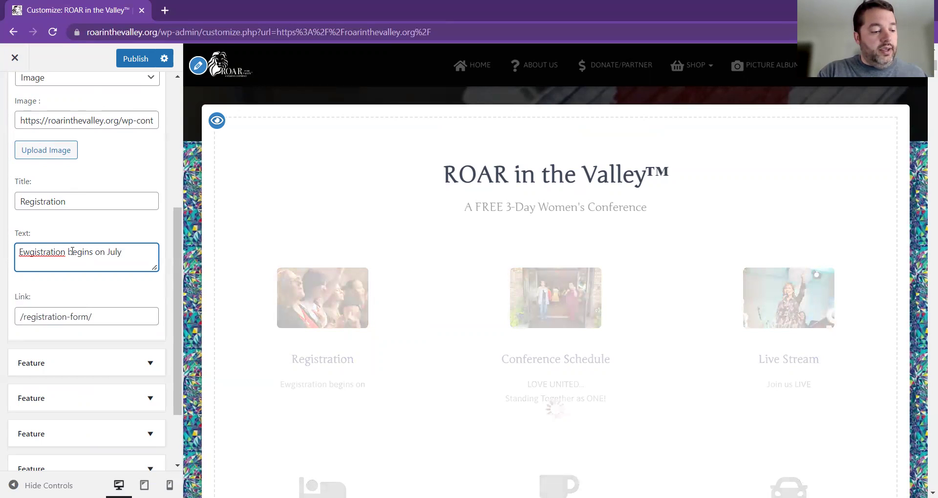
text( 1, )
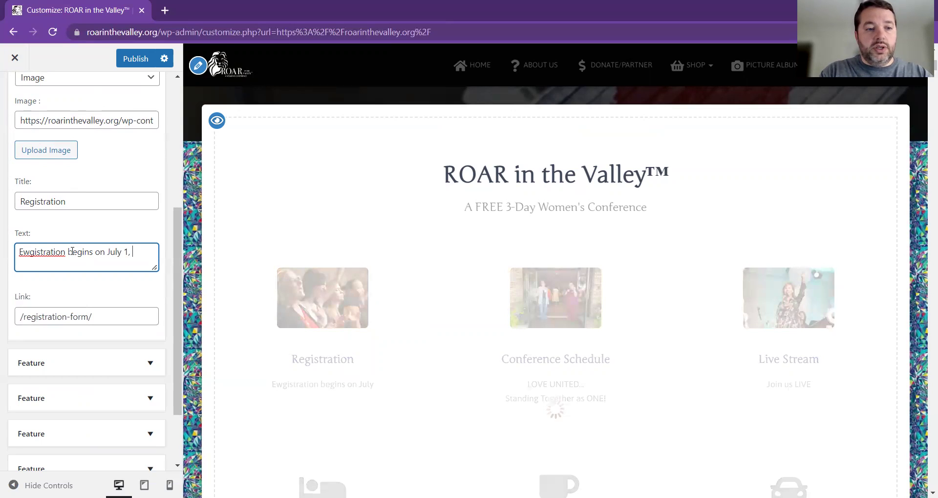
text(2022)
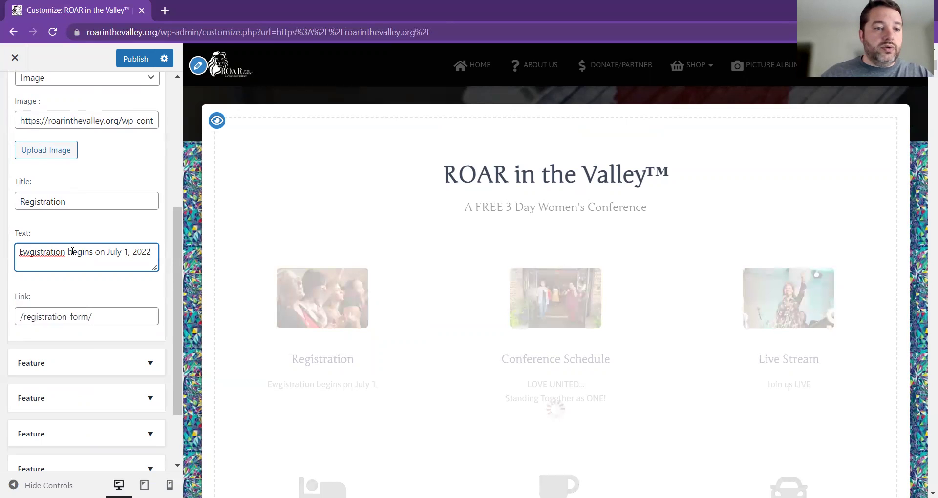
drag(30, 252, 15, 252)
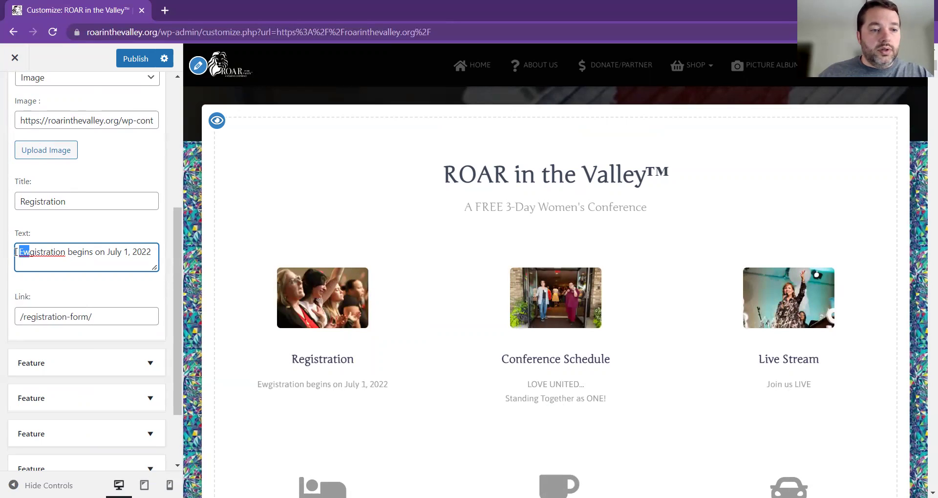
text(Re)
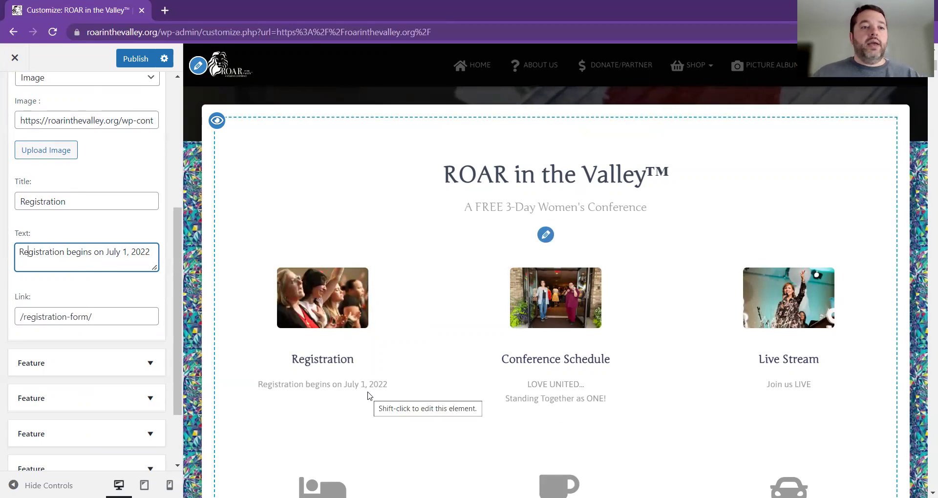
Publish the customizer changes and return to the live homepage to check the event dates and registration text
click(128, 59)
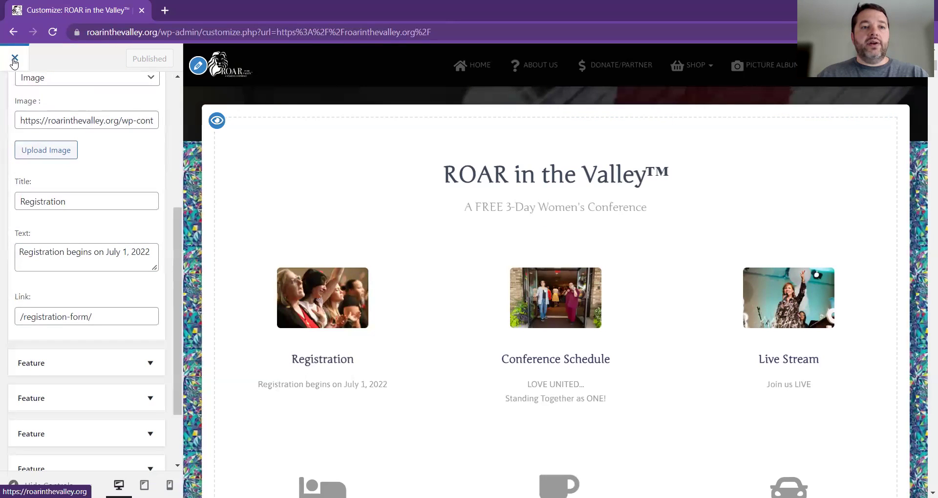
click(15, 59)
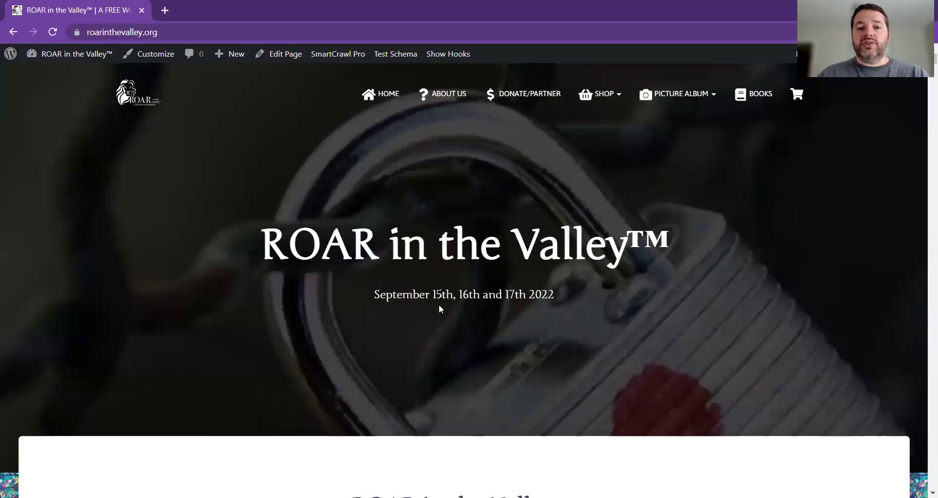
scroll(546, 313, down, 3)
scroll(546, 312, down, 5)
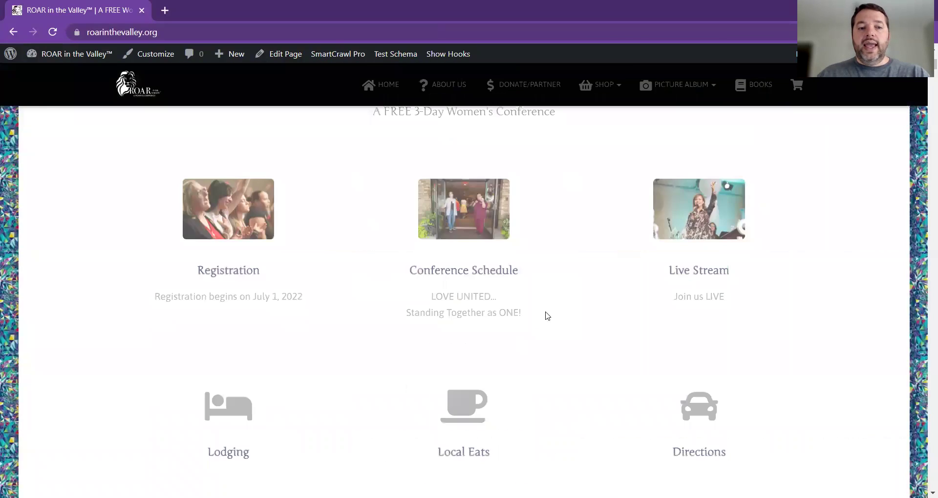